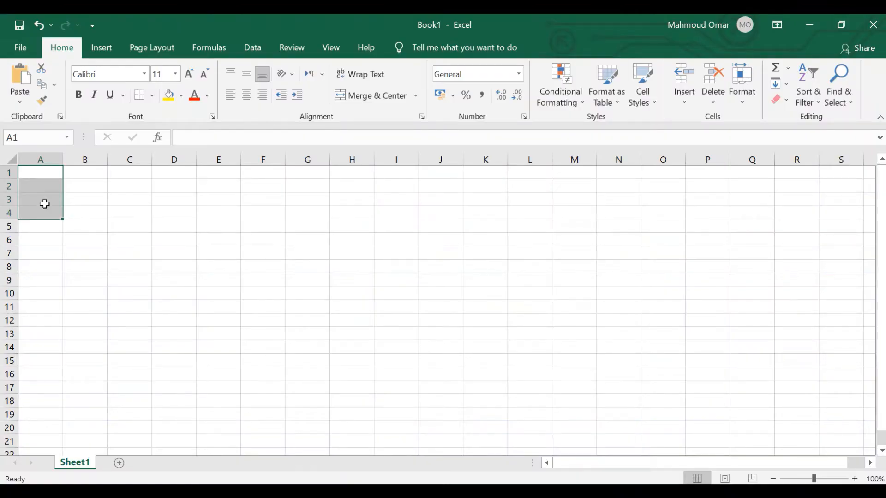
# Enter the numbers 1, 2, 3 and 4 in cells A1 to A4.
pyautogui.click(46, 172)
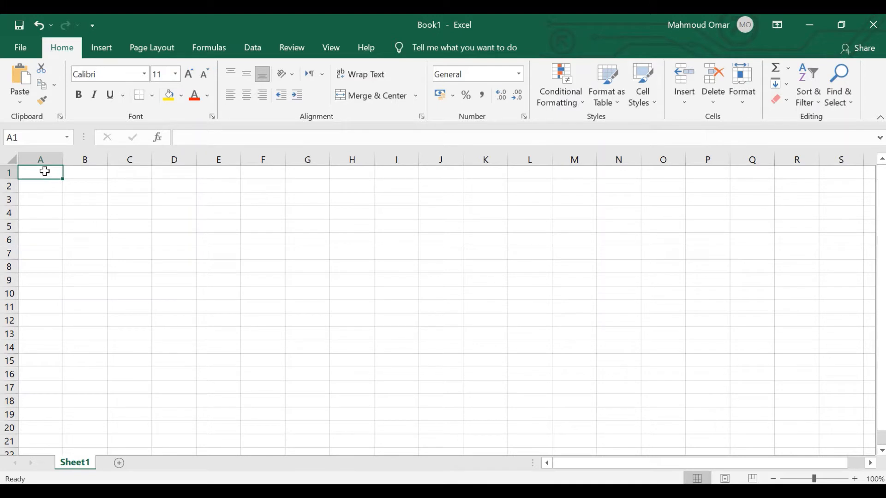
pyautogui.write('1')
pyautogui.press('Return')
pyautogui.write('2')
pyautogui.press('Return')
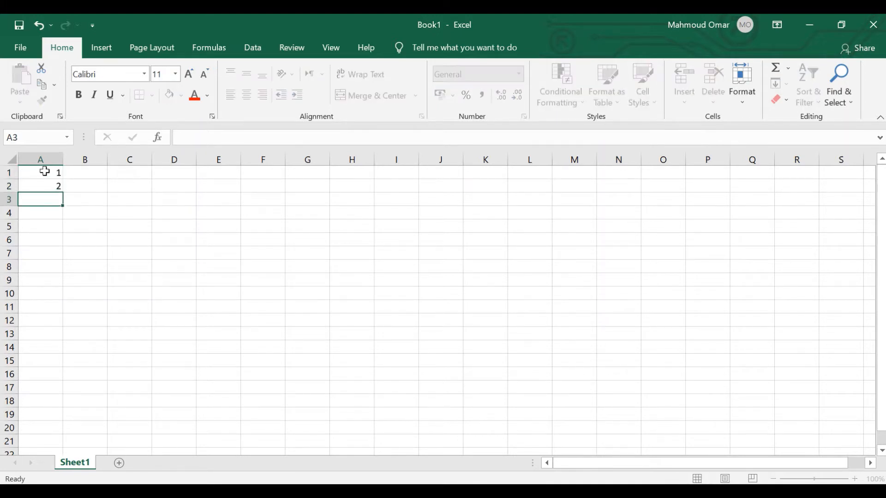
pyautogui.write('3')
pyautogui.press('Return')
pyautogui.write('4')
pyautogui.press('Return')
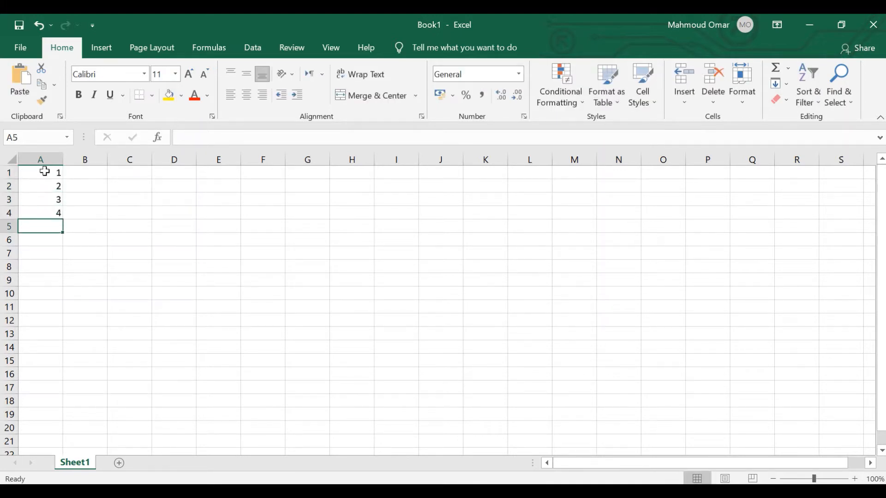
# Extend the number series in column A from 1 down to 200 in cell A200.
pyautogui.moveTo(59, 171); pyautogui.dragTo(23, 380)
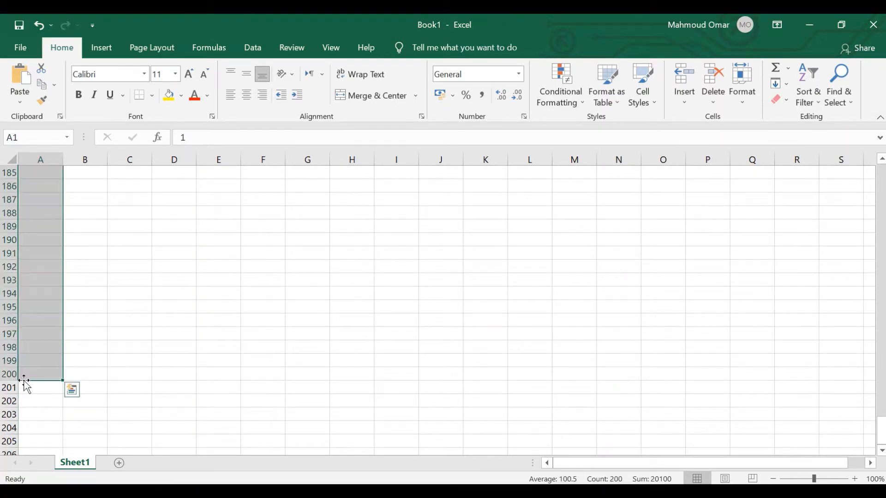
pyautogui.scroll(18, 168, 348)
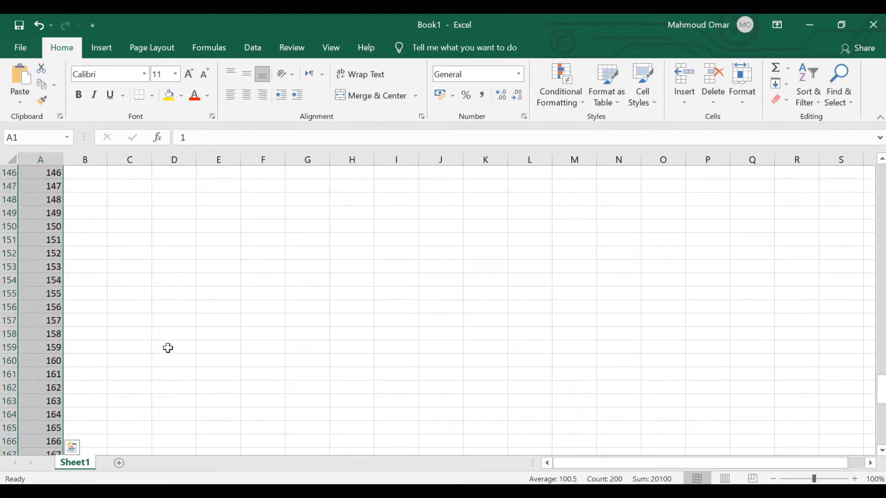
pyautogui.scroll(20, 168, 345)
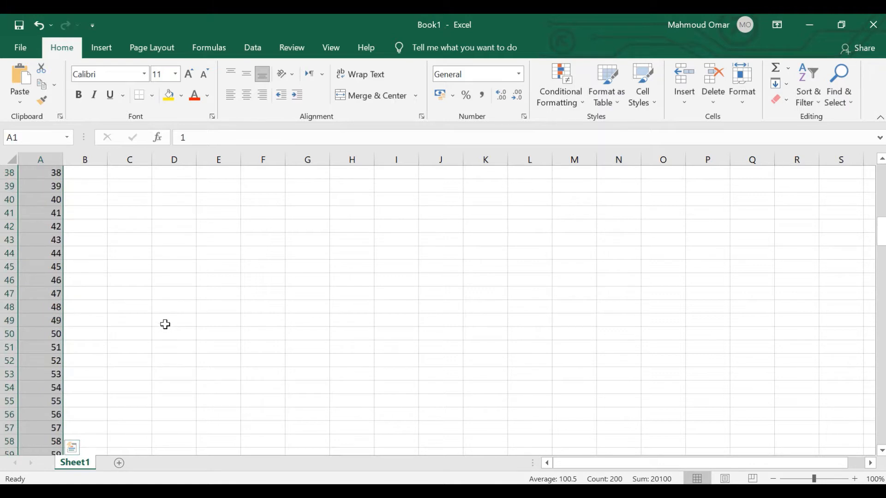
pyautogui.scroll(1, 164, 320)
pyautogui.scroll(-8, 163, 321)
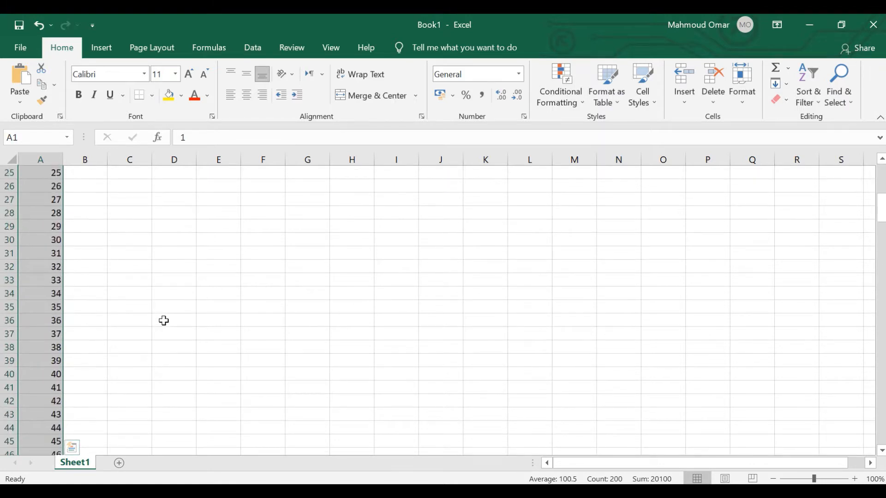
pyautogui.scroll(8, 164, 321)
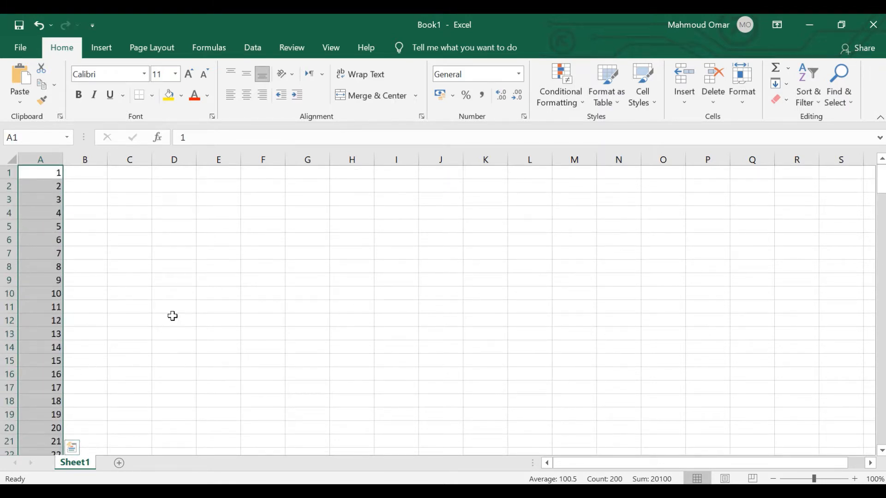
# Enter 1 in cell B1 and the formula =B1+1 in cell B2.
pyautogui.click(79, 175)
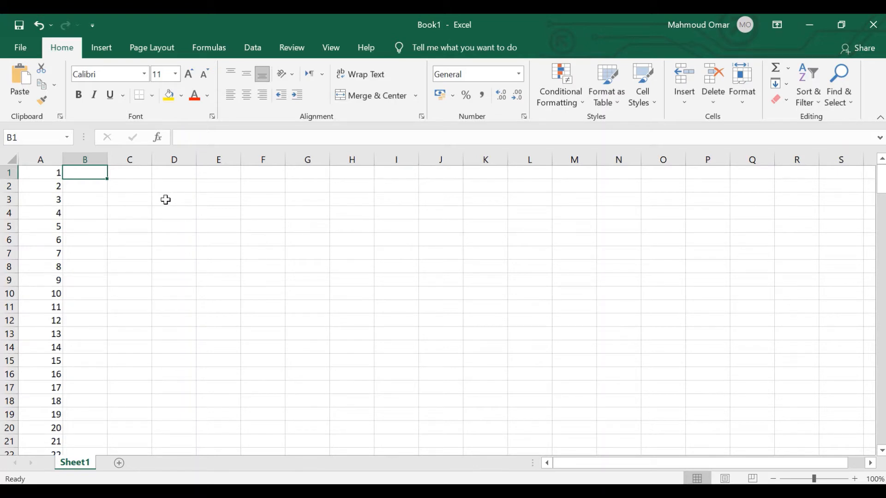
pyautogui.write('1')
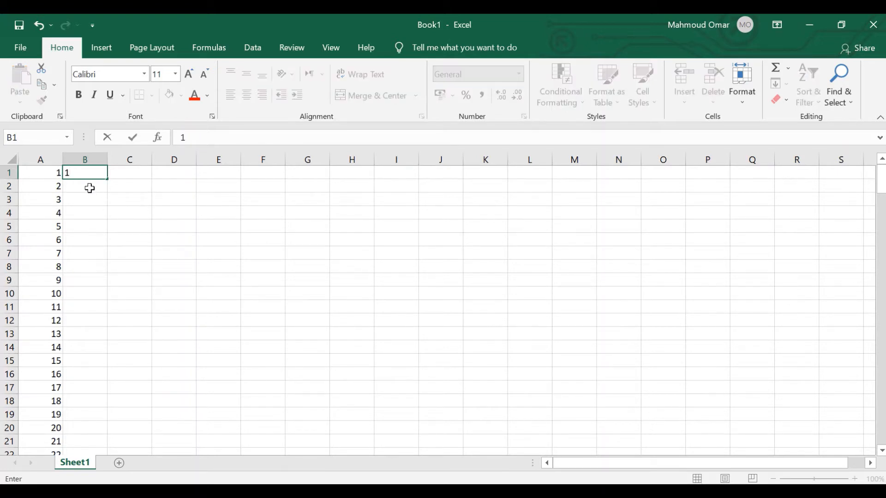
pyautogui.press('Return')
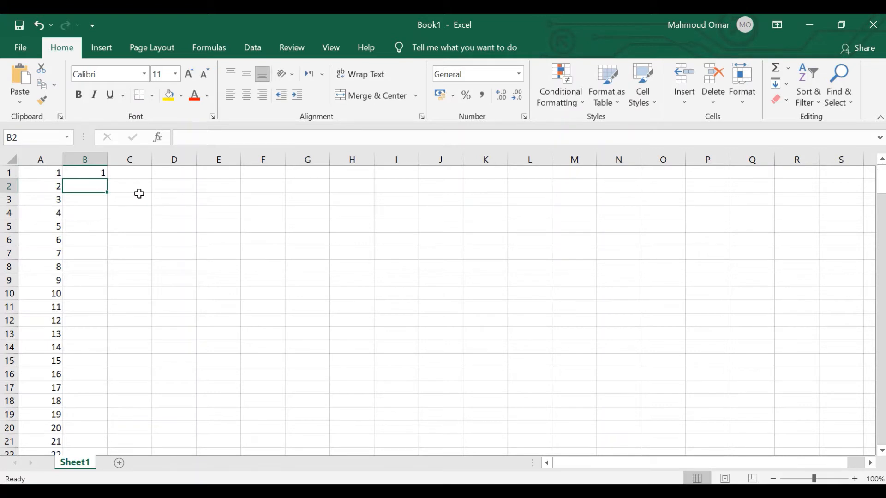
pyautogui.write('=')
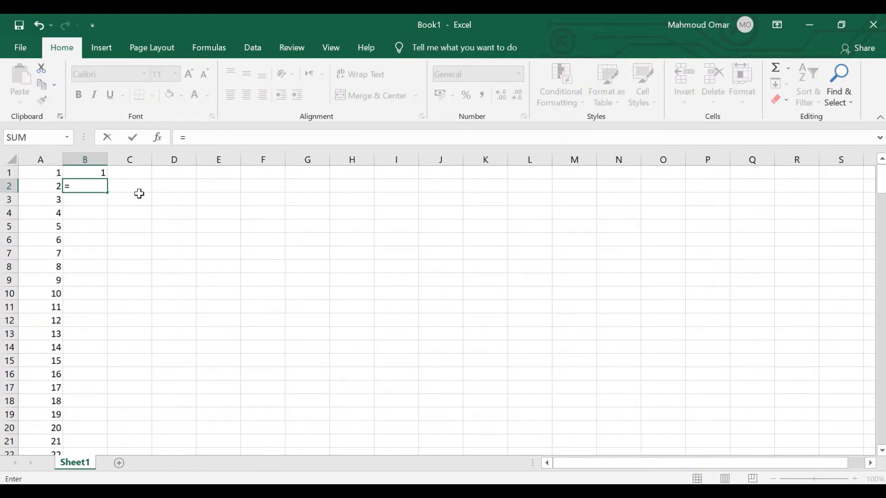
pyautogui.click(97, 172)
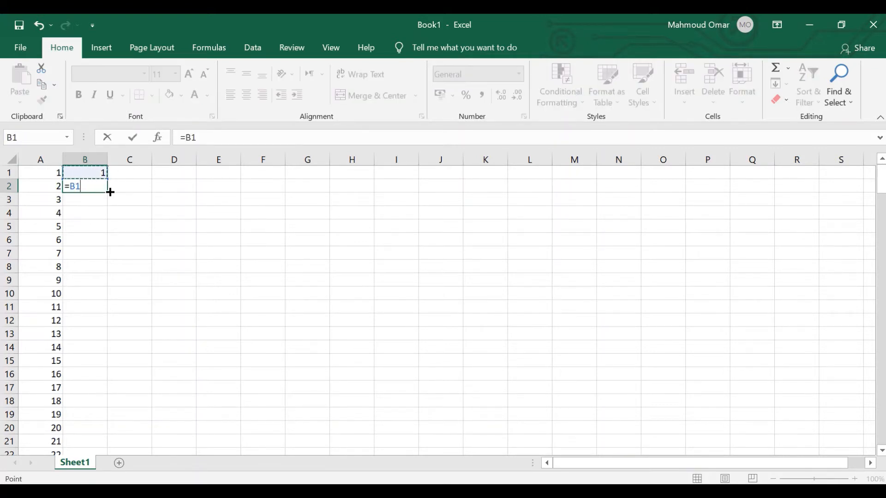
pyautogui.write('+1')
pyautogui.press('Return')
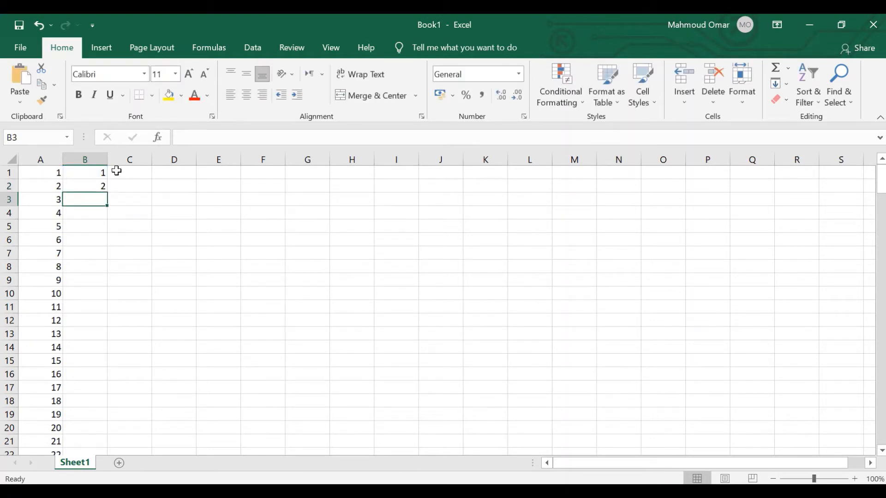
# Fill the formula in B2 down column B to row 200.
pyautogui.click(103, 189)
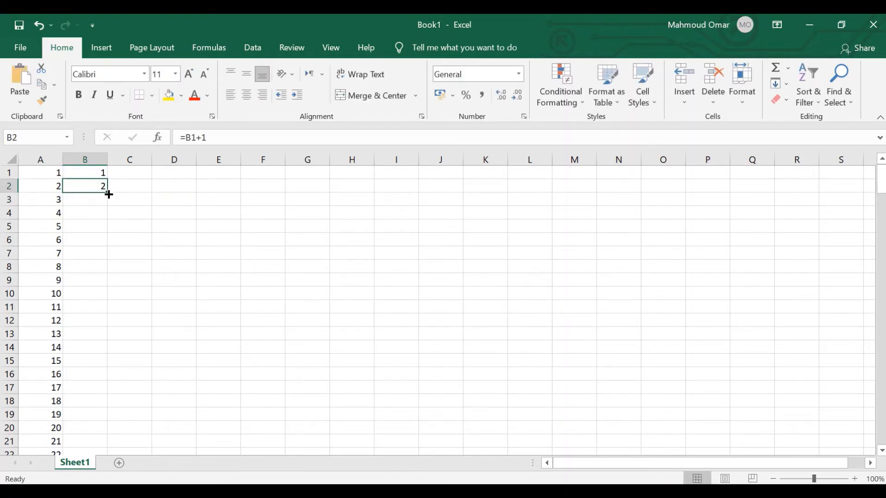
pyautogui.moveTo(105, 192); pyautogui.dragTo(103, 402)
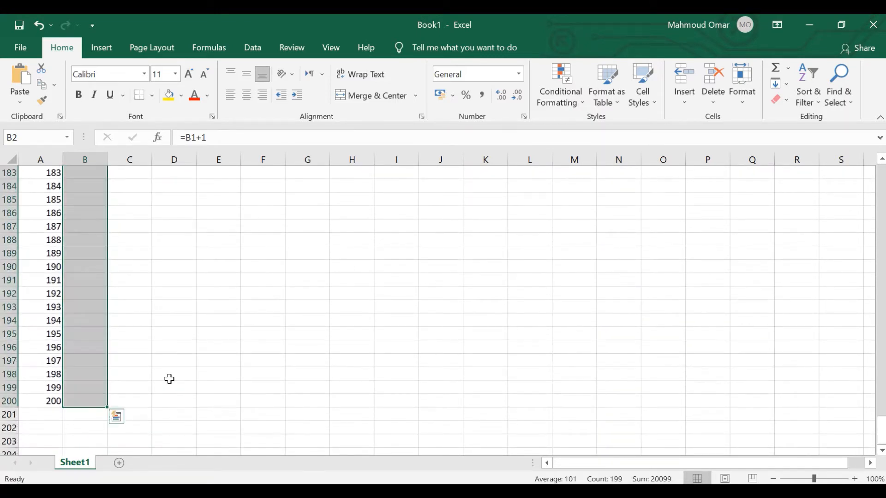
pyautogui.scroll(20, 241, 337)
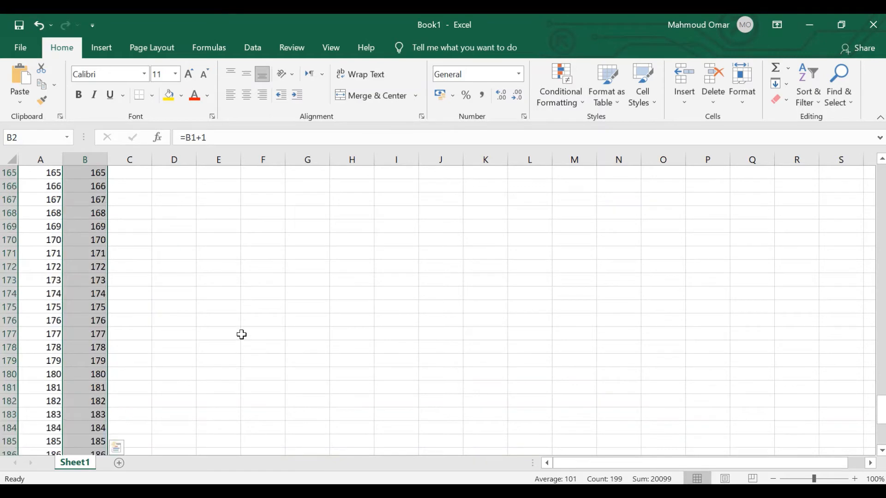
pyautogui.scroll(20, 240, 323)
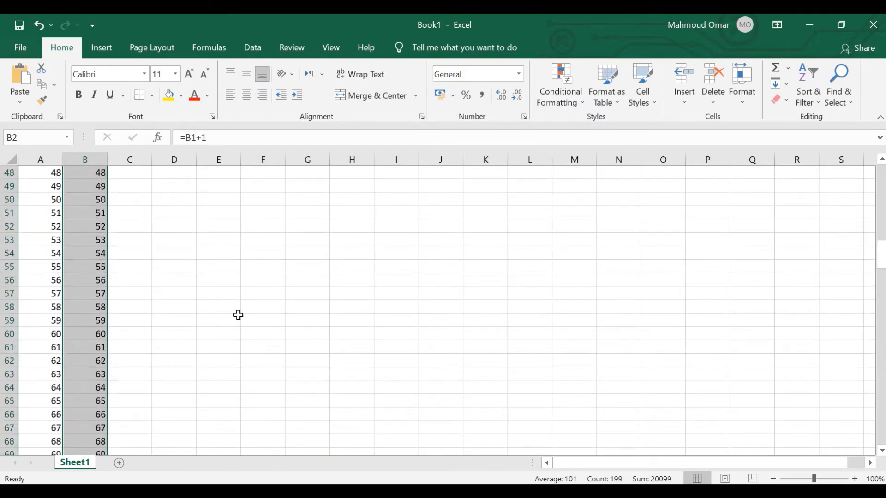
pyautogui.scroll(10, 109, 272)
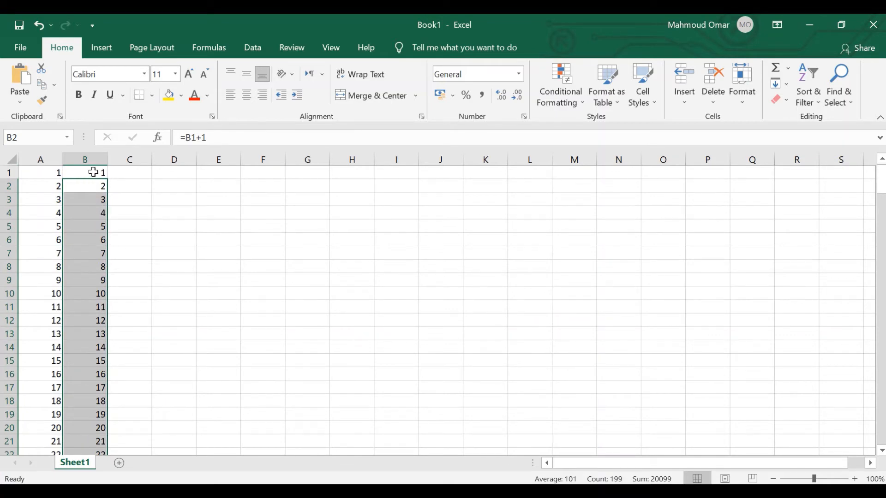
pyautogui.click(189, 317)
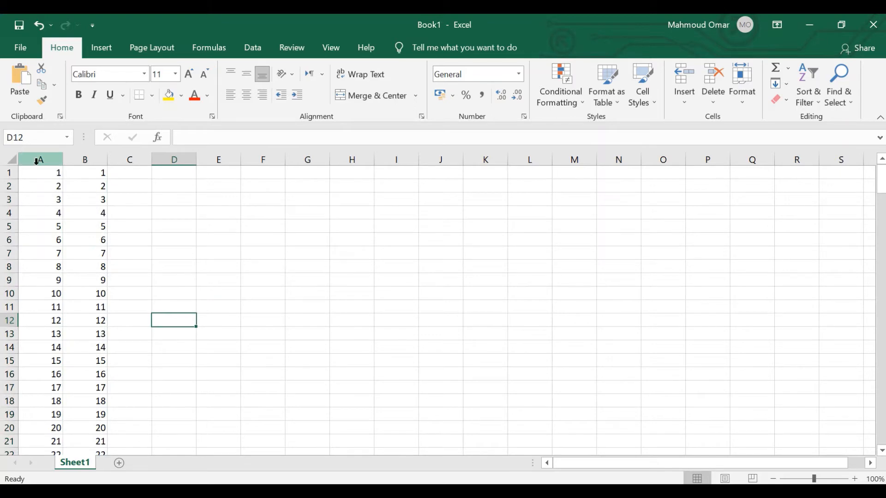
# Copy the numbers in A1:A200 and switch to the IBM SPSS Statistics Data Editor.
pyautogui.moveTo(41, 172); pyautogui.dragTo(50, 423)
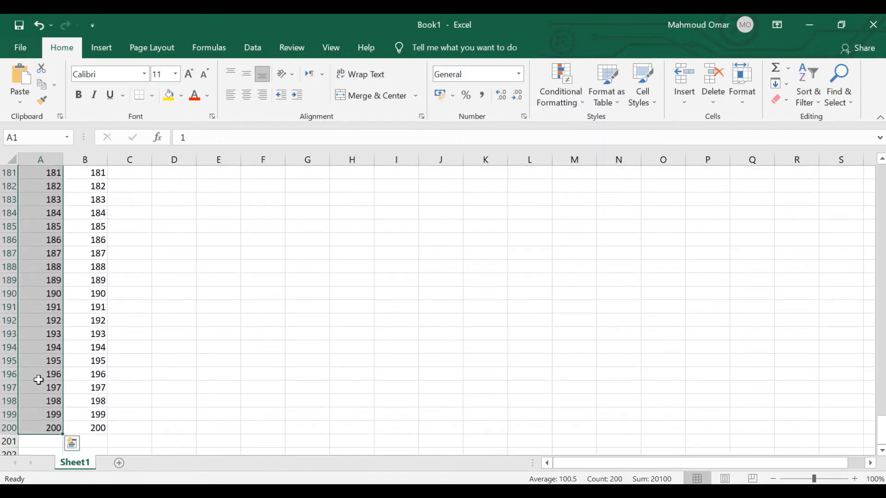
pyautogui.hotkey('ctrl', 'c')
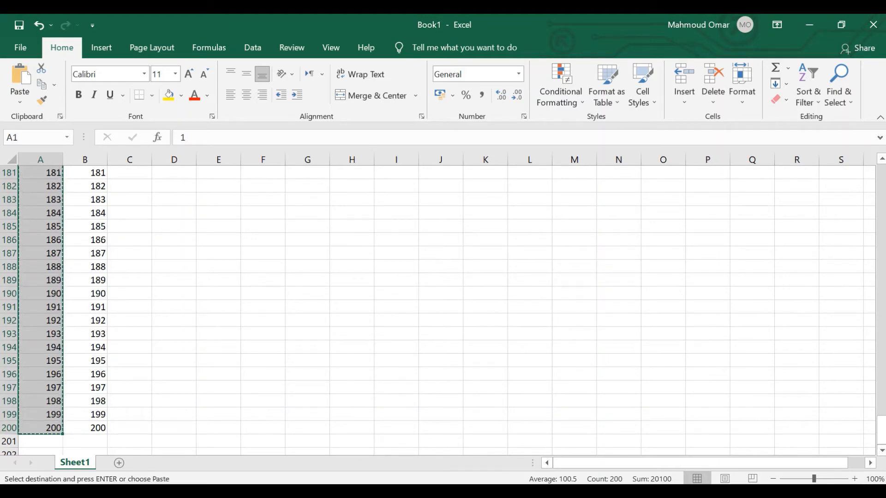
pyautogui.click(466, 398)
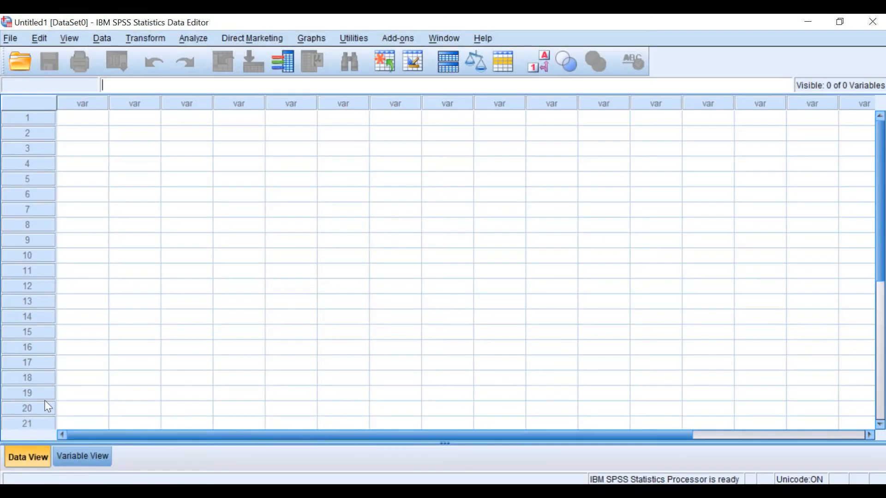
# Paste the copied numbers into the first column of the data sheet, starting at row 1, and check the pasted cases.
pyautogui.click(79, 461)
pyautogui.click(20, 458)
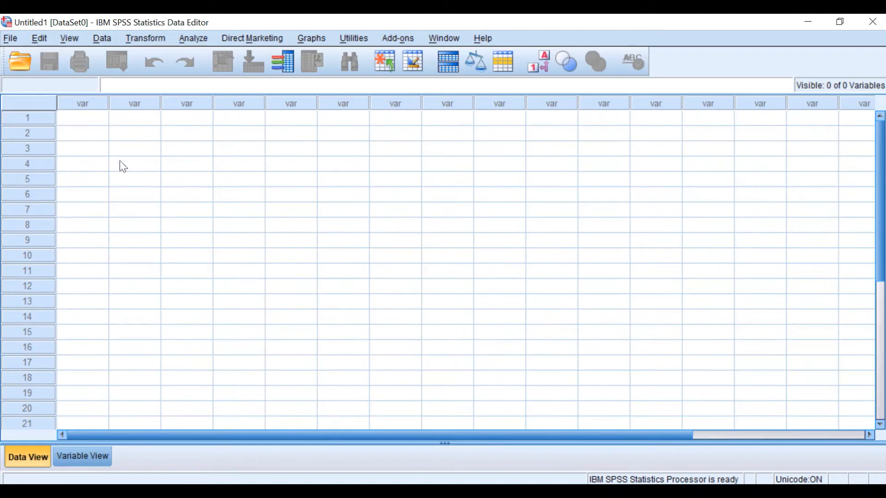
pyautogui.rightClick(87, 121)
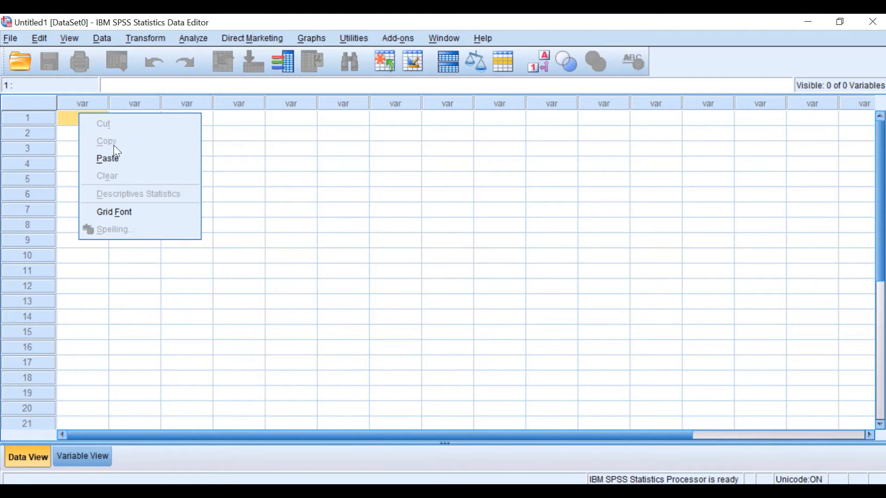
pyautogui.click(112, 157)
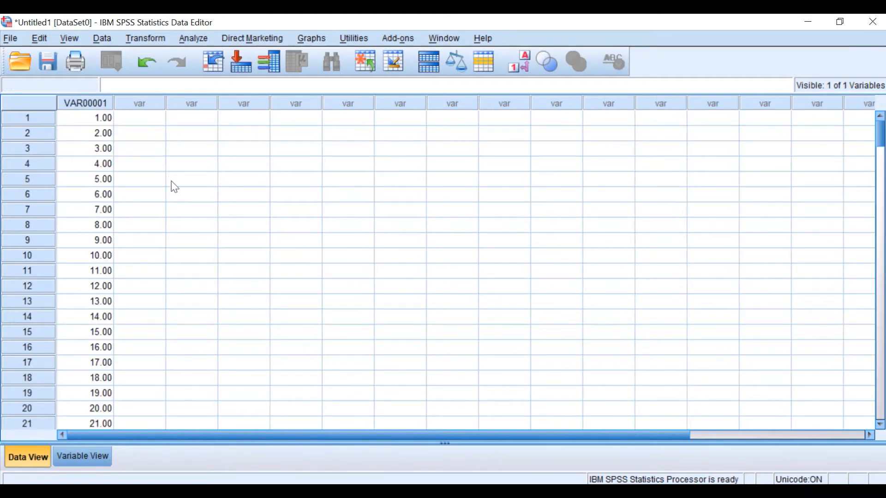
pyautogui.scroll(-15, 85, 178)
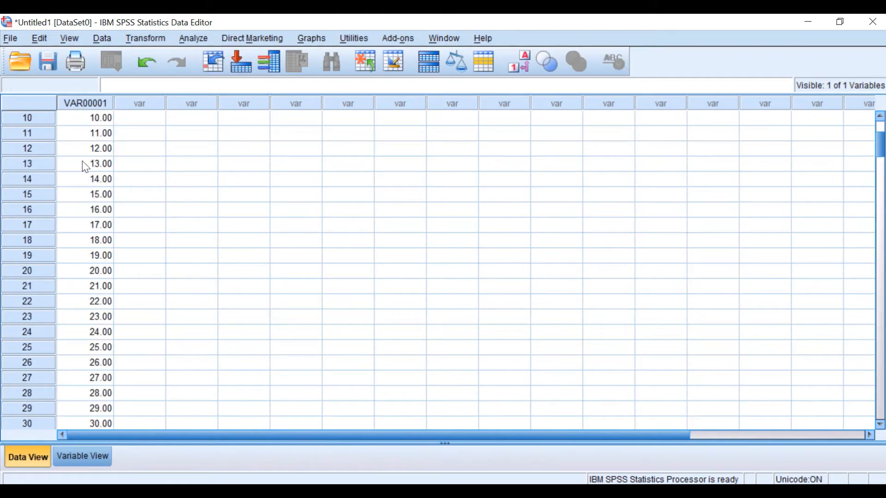
pyautogui.scroll(-20, 82, 179)
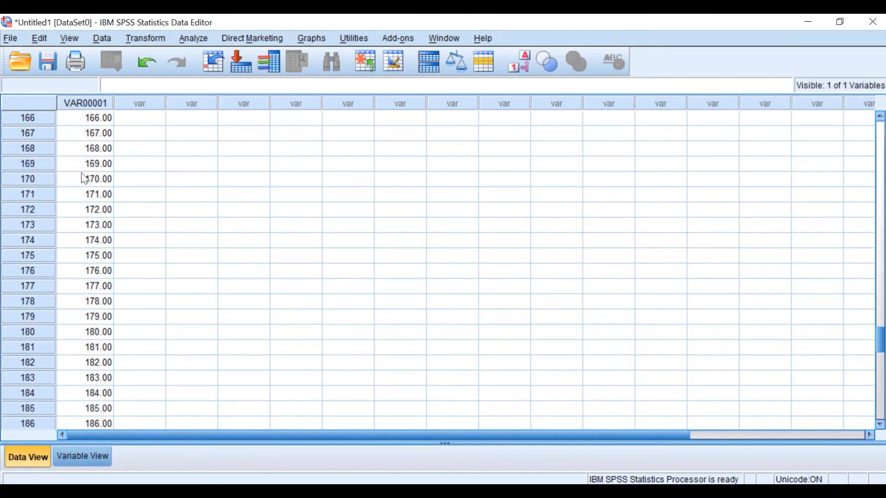
pyautogui.scroll(20, 81, 172)
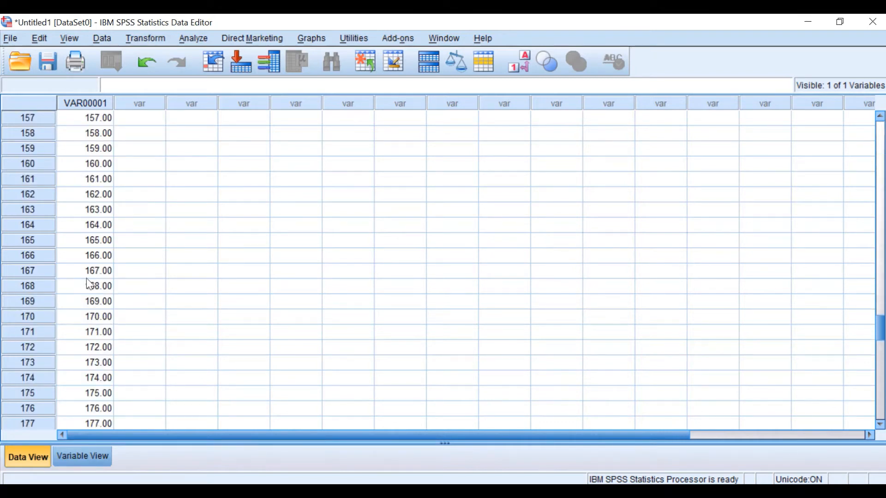
pyautogui.scroll(20, 75, 214)
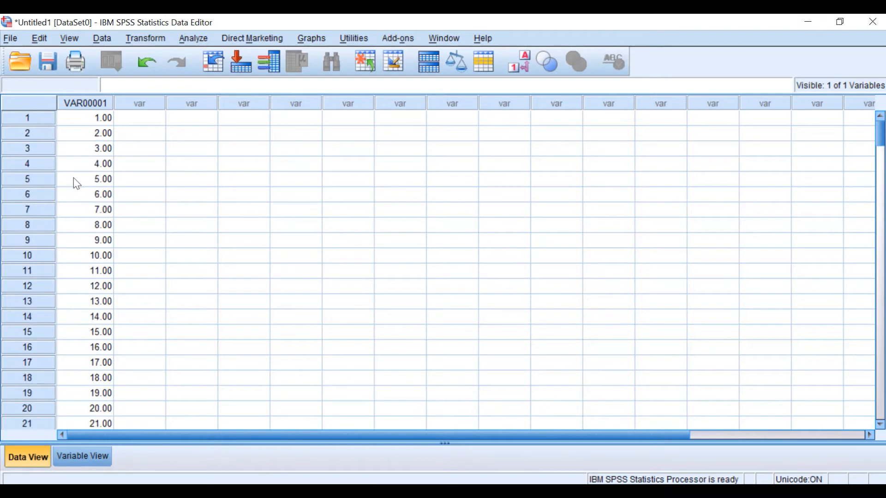
# Rename the pasted variable as ID in its variable definition.
pyautogui.click(69, 102)
pyautogui.click(87, 456)
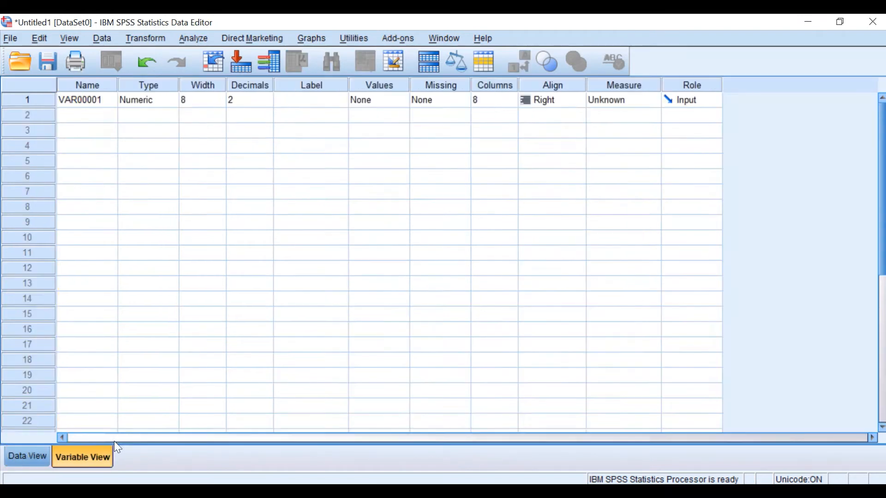
pyautogui.click(85, 105)
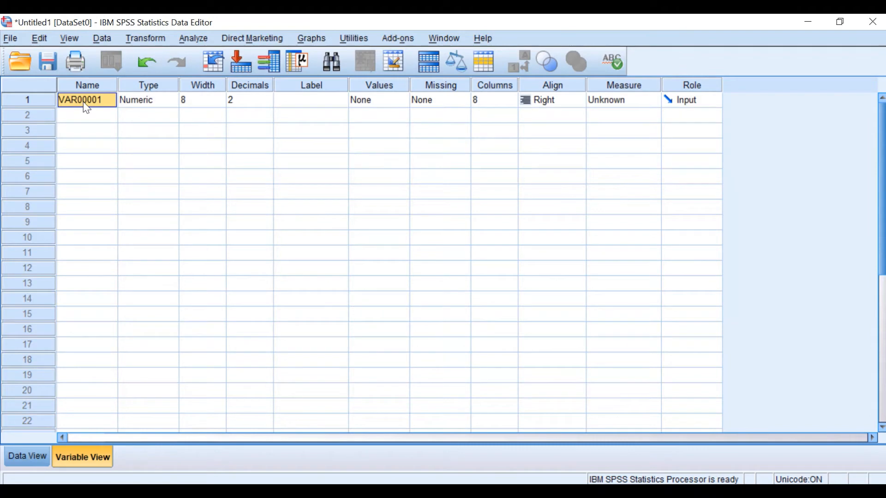
pyautogui.write('ID')
# Set the ID variable's width to 5 and its decimals to 0.
pyautogui.click(215, 97)
pyautogui.click(220, 103)
pyautogui.click(221, 104)
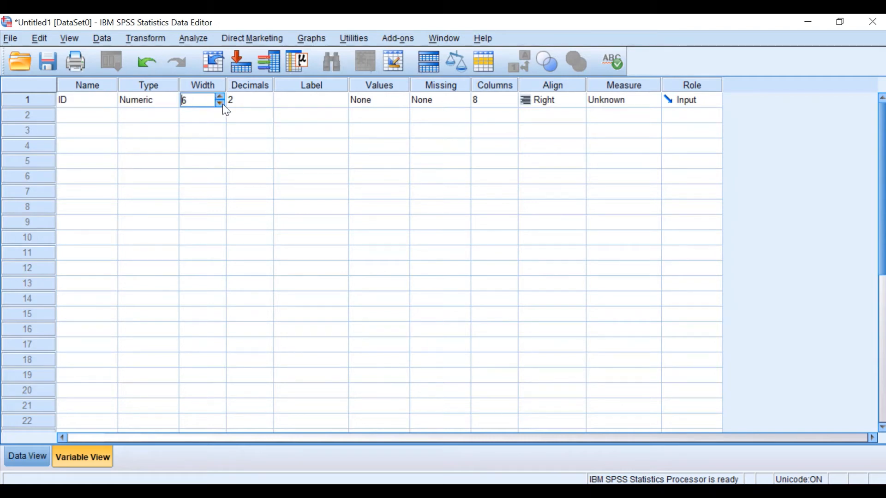
pyautogui.click(222, 104)
pyautogui.click(267, 106)
pyautogui.click(267, 104)
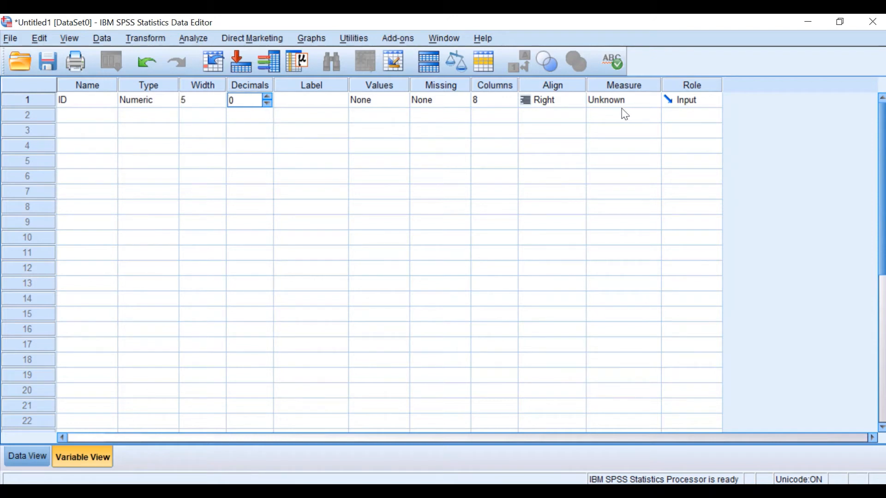
# Set the ID variable's alignment to Center and its measurement level to Scale.
pyautogui.click(555, 101)
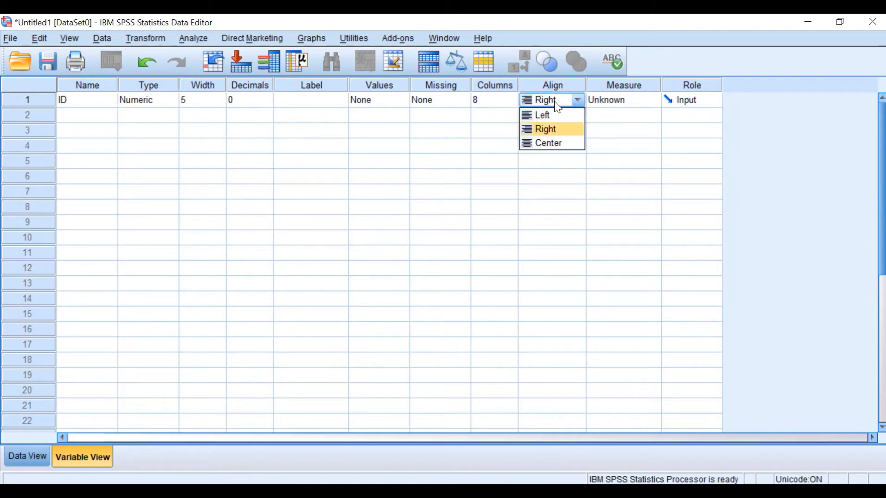
pyautogui.click(555, 139)
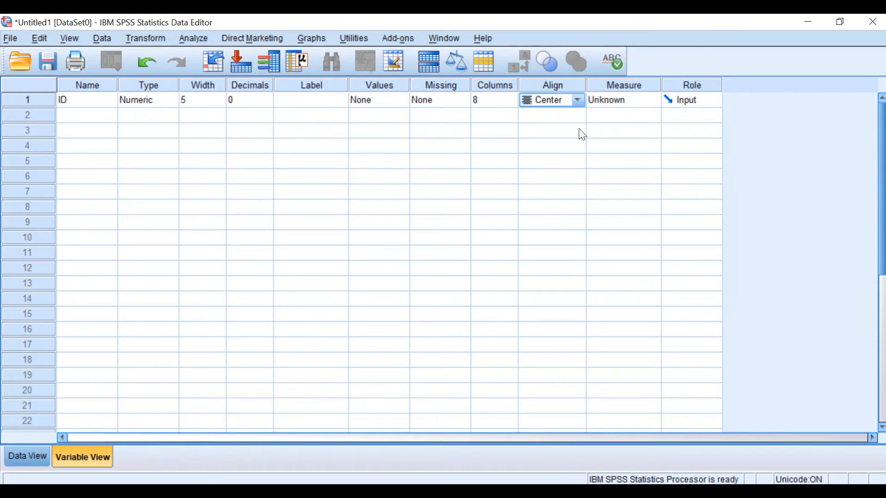
pyautogui.click(631, 98)
pyautogui.click(614, 115)
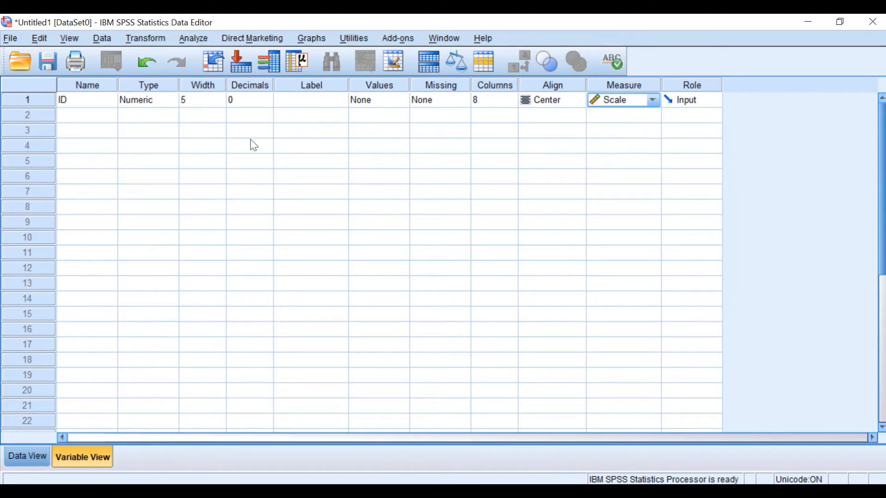
# Reduce the ID variable's display column width to 4.
pyautogui.click(491, 100)
pyautogui.click(508, 104)
pyautogui.click(511, 104)
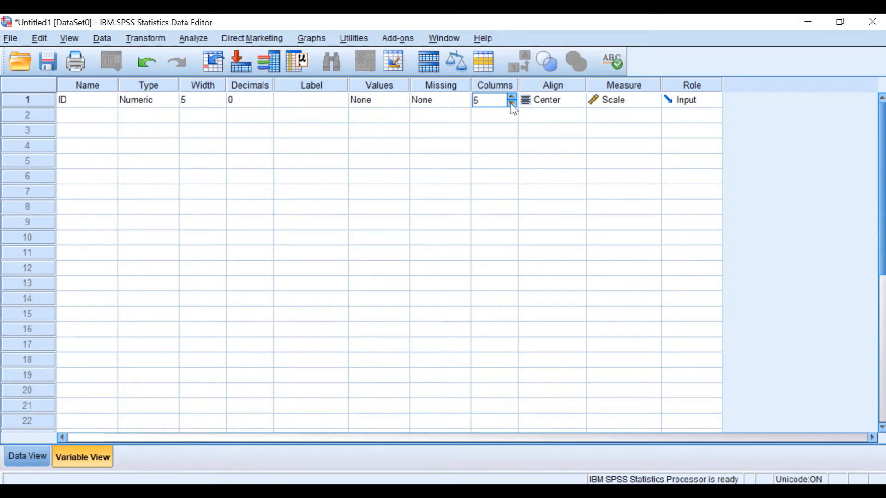
pyautogui.click(511, 104)
# Examine the ID values in the data sheet from the first case to the last and return to the first case.
pyautogui.click(41, 463)
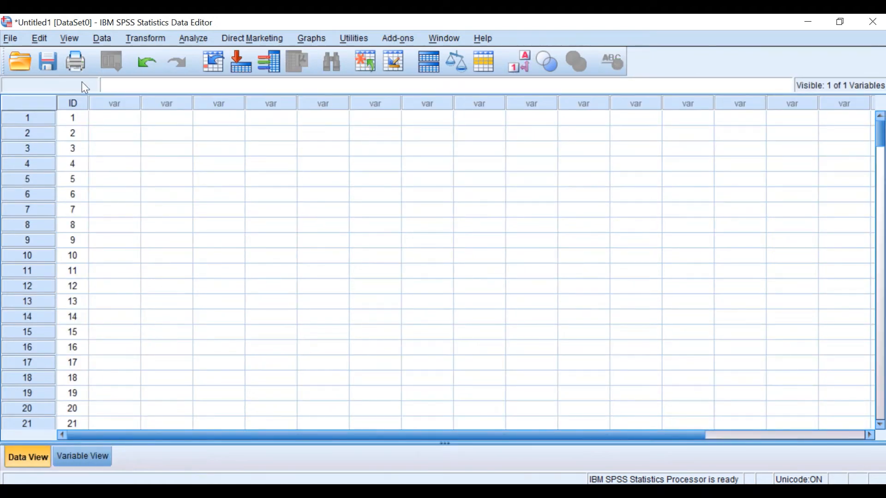
pyautogui.scroll(-12, 79, 112)
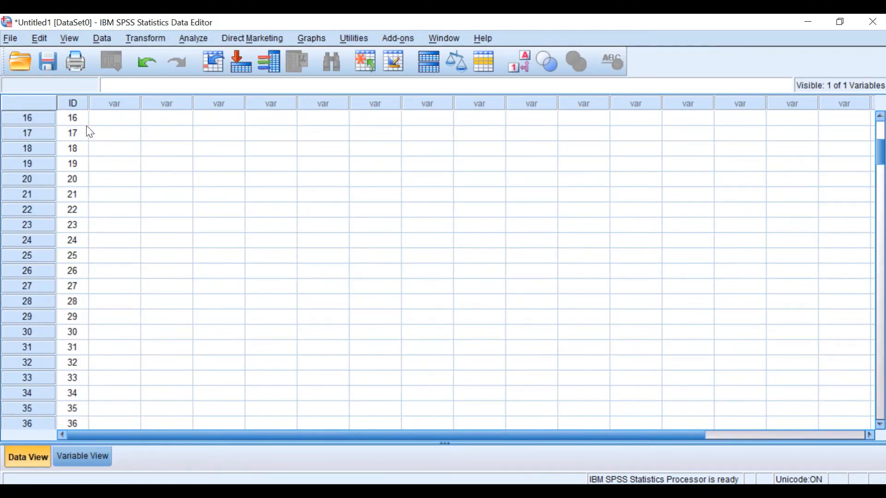
pyautogui.scroll(-20, 94, 144)
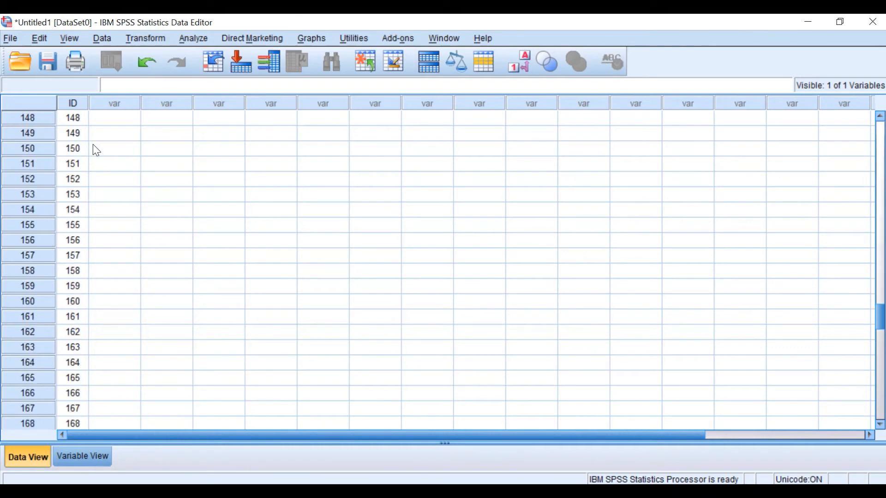
pyautogui.scroll(-14, 94, 144)
pyautogui.scroll(20, 93, 143)
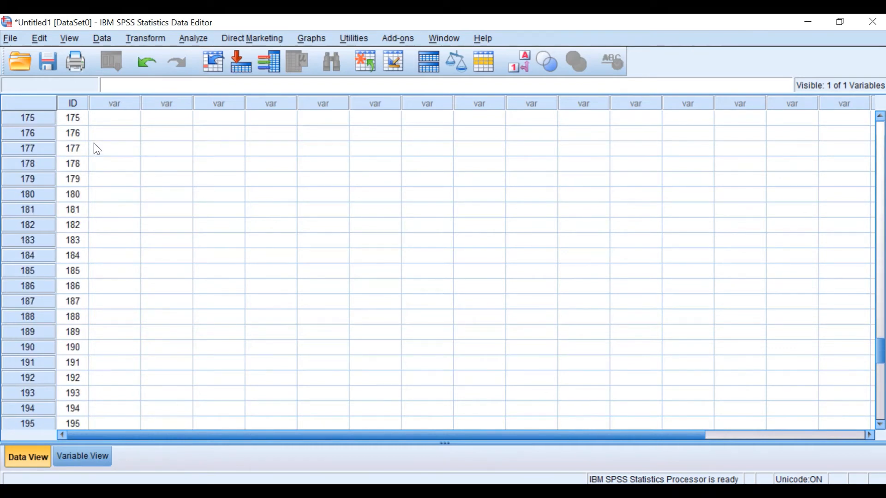
pyautogui.scroll(20, 94, 143)
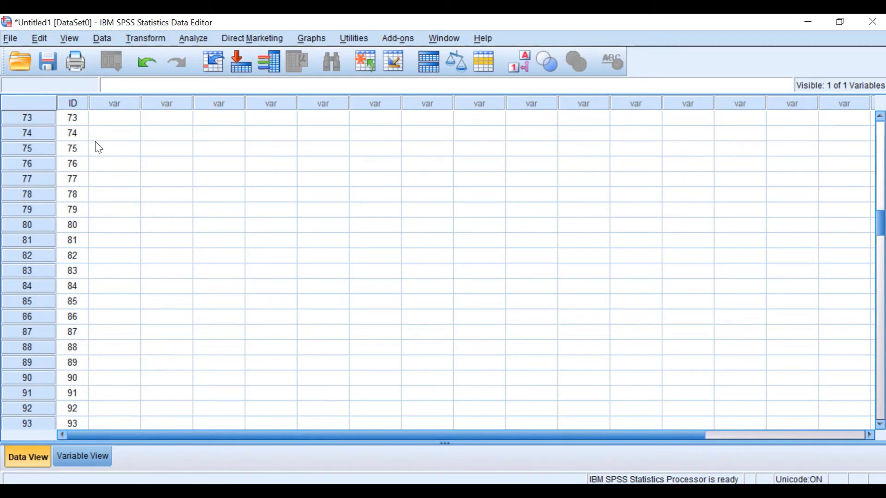
pyautogui.scroll(6, 100, 144)
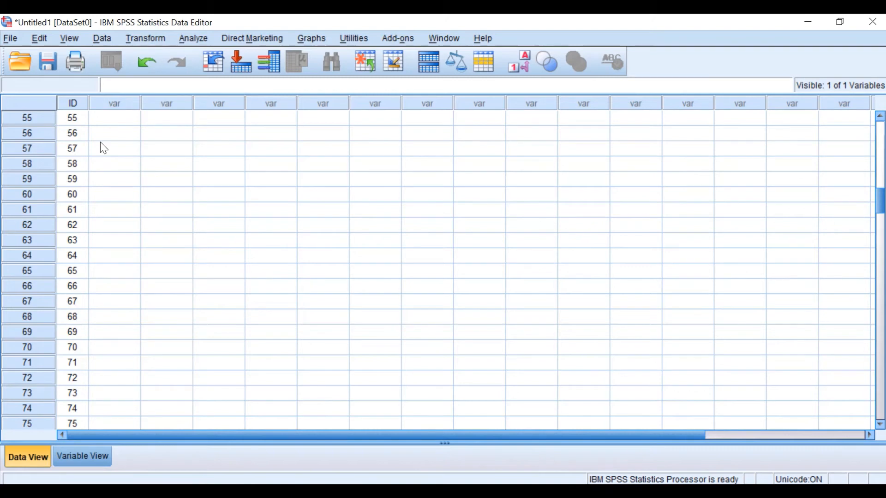
pyautogui.scroll(18, 104, 147)
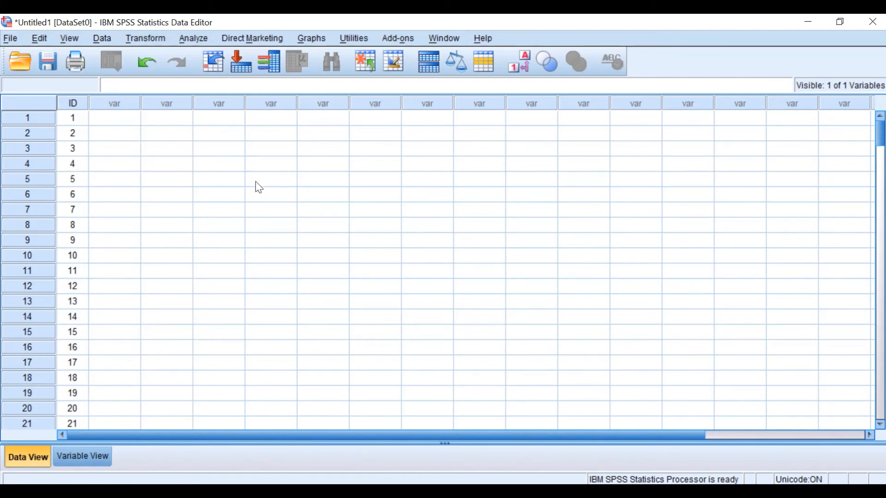
# Start a Compute Variable transformation with CaseNumber as the target variable.
pyautogui.click(142, 132)
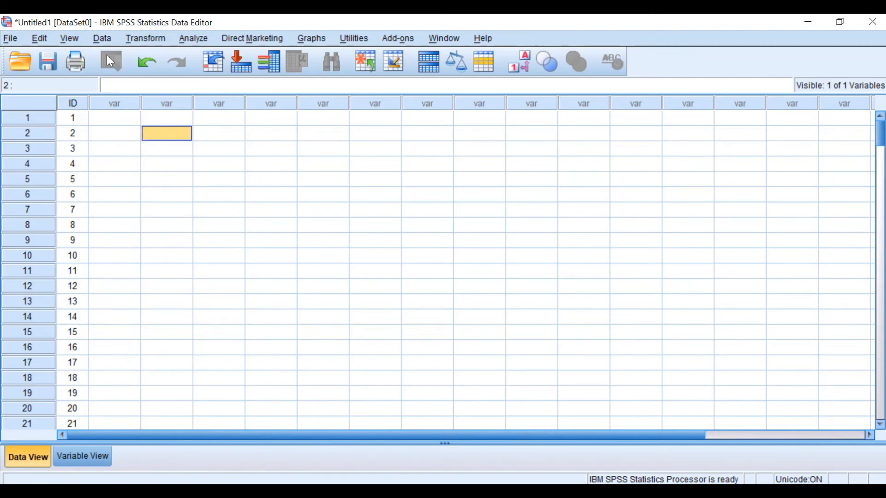
pyautogui.click(103, 39)
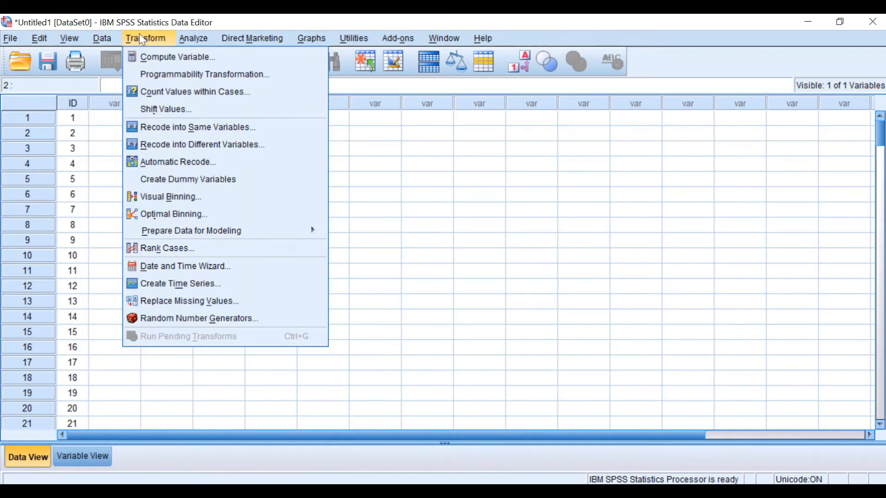
pyautogui.click(139, 37)
pyautogui.click(140, 37)
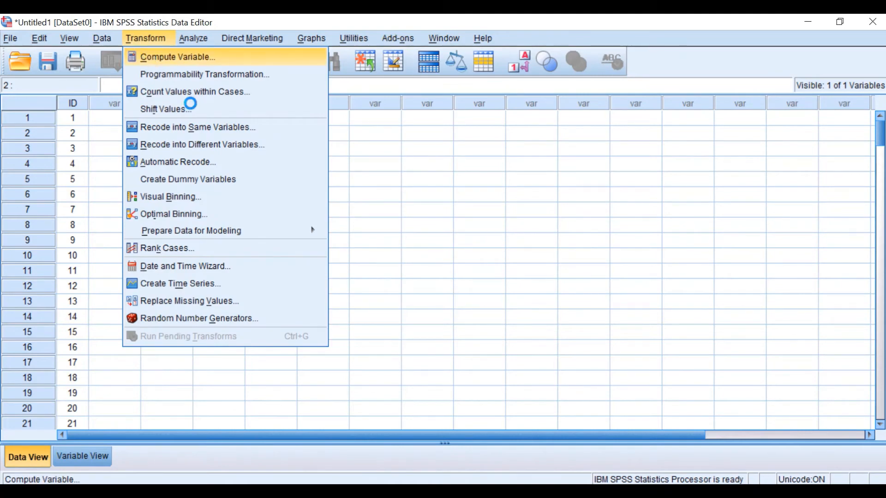
pyautogui.click(153, 60)
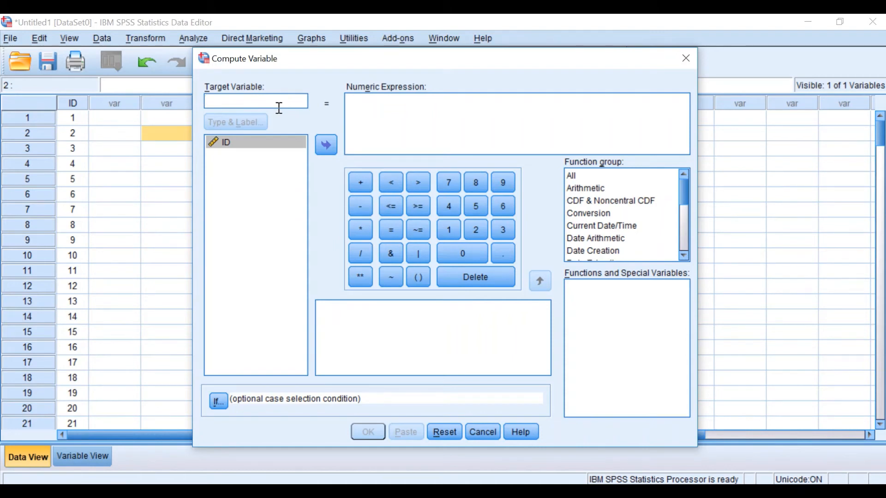
pyautogui.write('l')
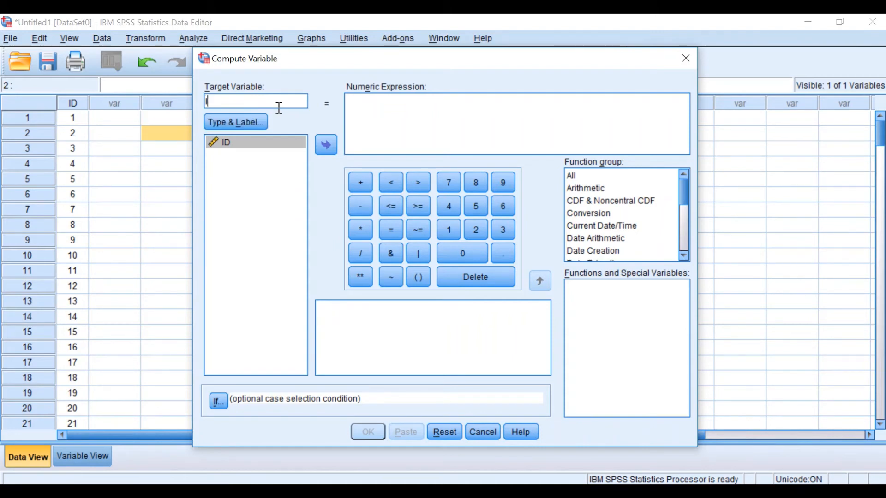
pyautogui.press('BackSpace')
pyautogui.write('CaseNumber')
# Give the CaseNumber target variable the label Participant ID, keeping its type numeric.
pyautogui.click(243, 122)
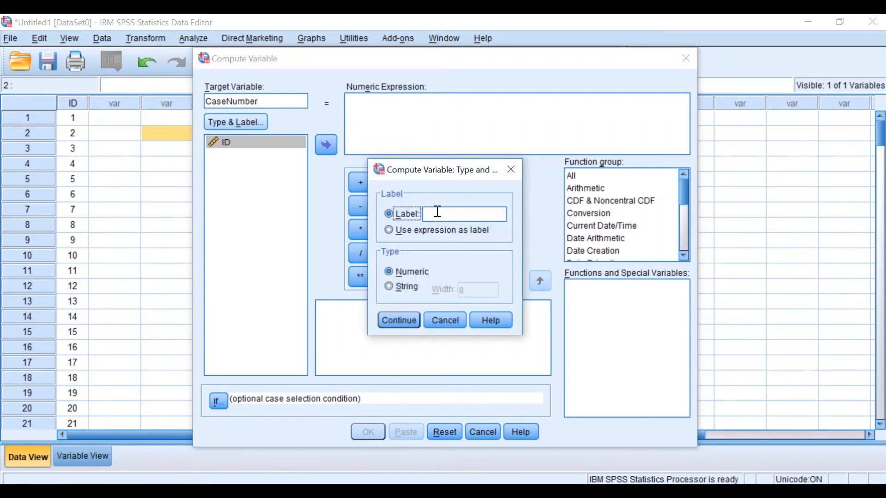
pyautogui.click(438, 214)
pyautogui.write('Participant ID')
pyautogui.click(386, 320)
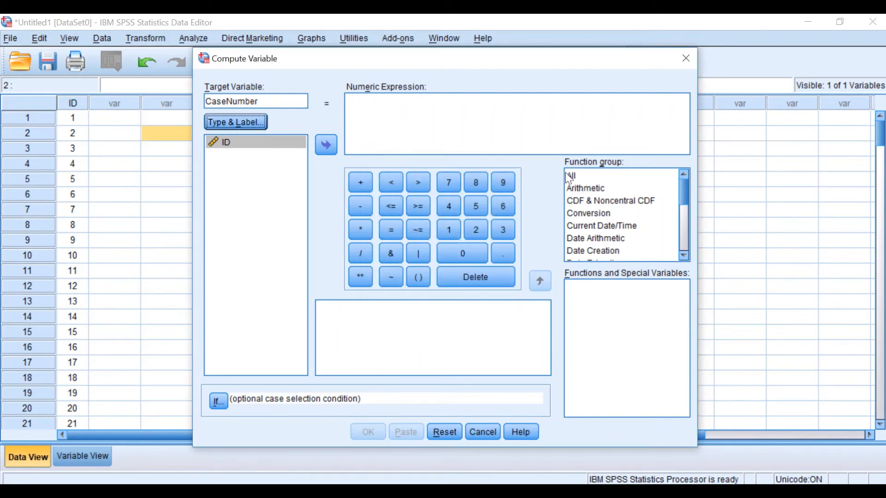
# Use $CASENUM from the full function list as the numeric expression, run the computation, and minimize the output window.
pyautogui.click(576, 178)
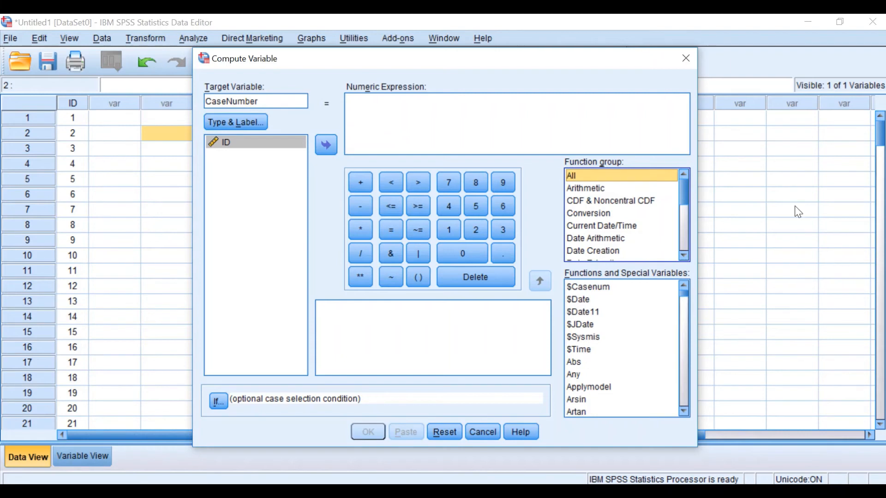
pyautogui.click(585, 294)
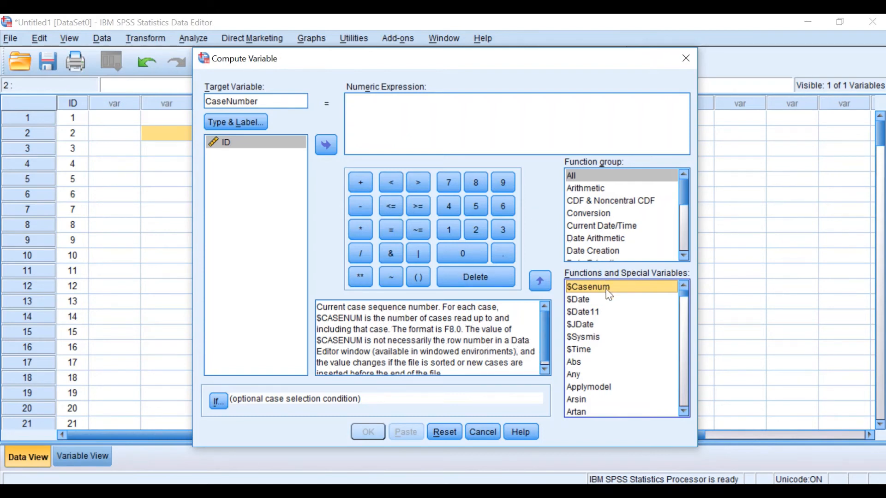
pyautogui.moveTo(582, 275); pyautogui.dragTo(410, 103)
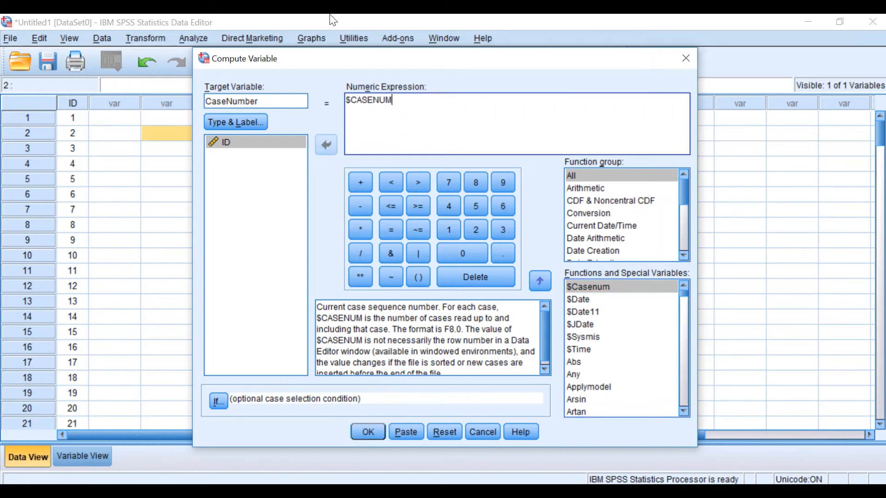
pyautogui.click(374, 436)
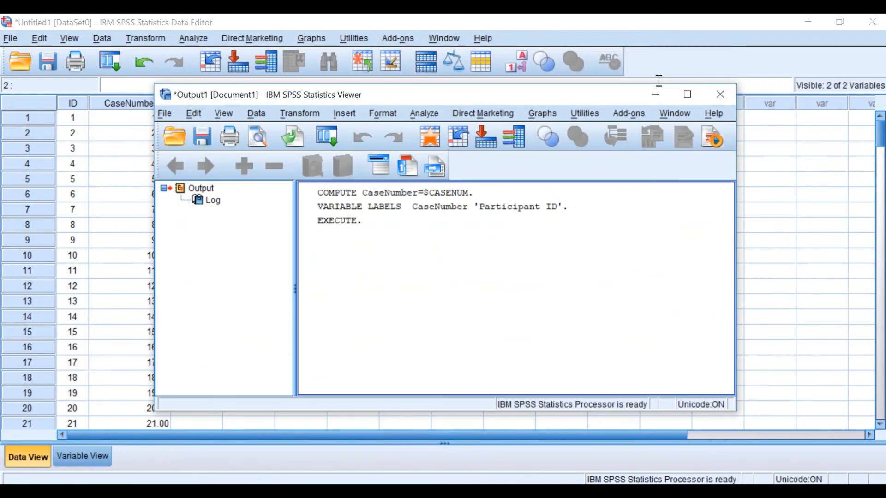
pyautogui.click(655, 94)
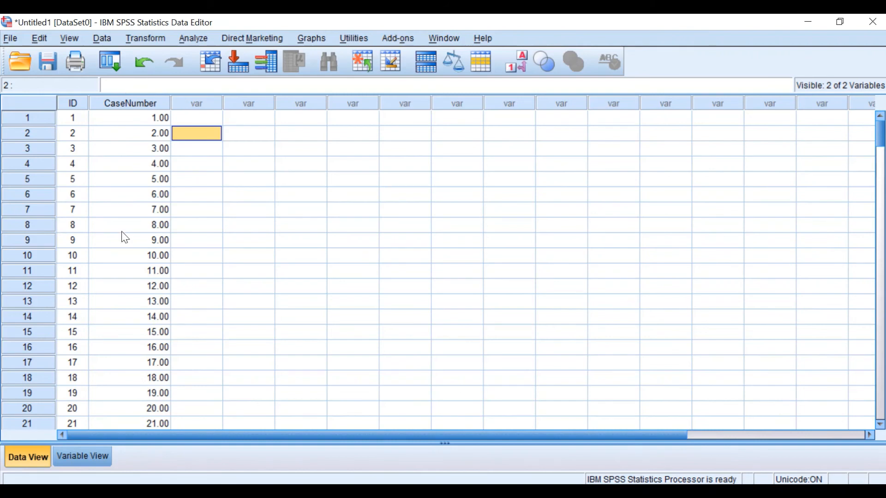
# Compare the computed CaseNumber values with the ID values throughout the data sheet.
pyautogui.scroll(-20, 139, 277)
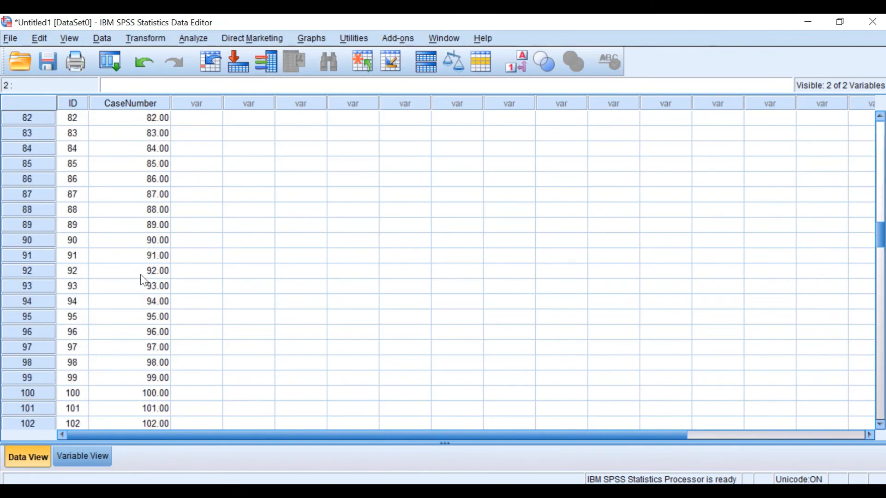
pyautogui.scroll(-20, 144, 280)
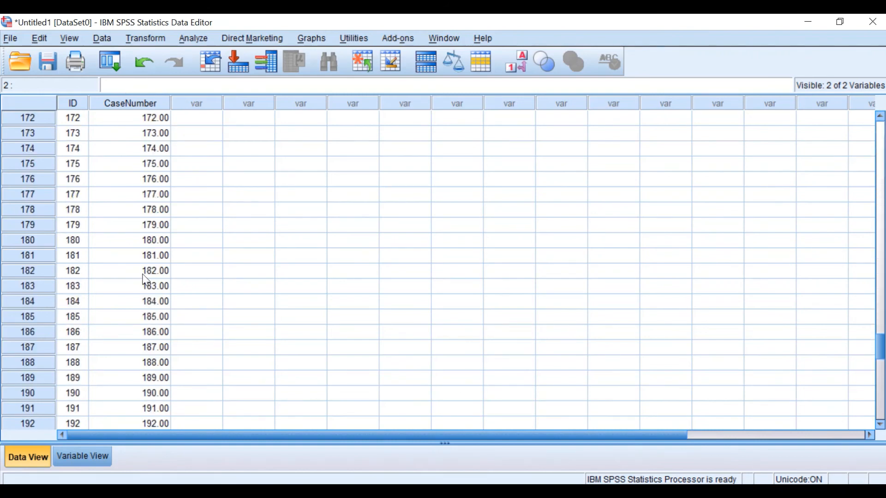
pyautogui.scroll(-6, 146, 280)
pyautogui.scroll(20, 138, 263)
pyautogui.scroll(20, 139, 249)
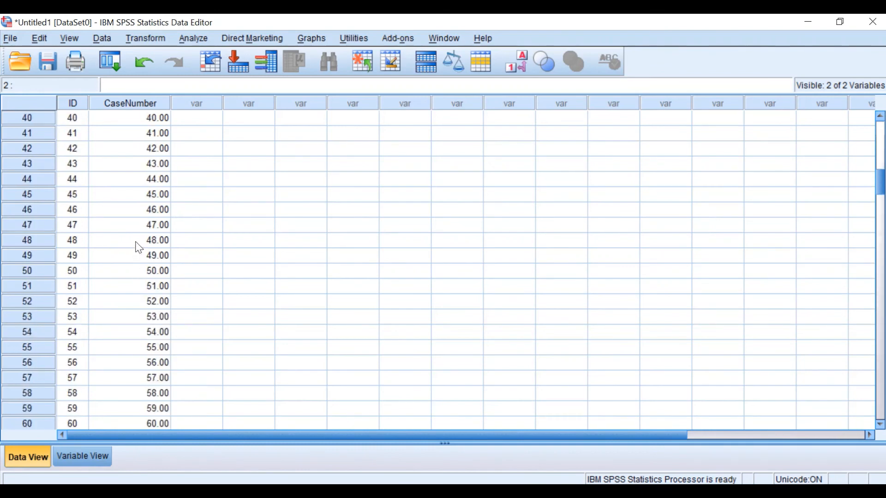
pyautogui.scroll(-13, 139, 249)
pyautogui.scroll(-6, 138, 246)
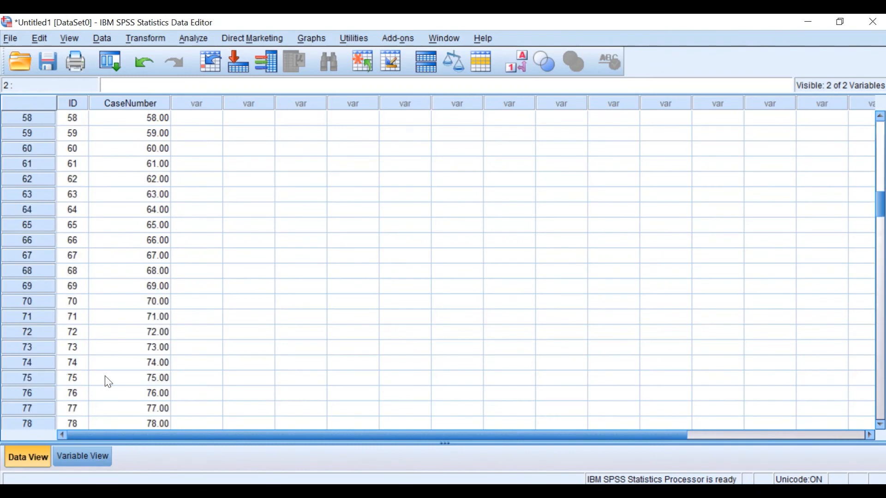
# Set CaseNumber's decimals to 0 and its width to 6 in the variable definitions, and check the data sheet.
pyautogui.click(87, 454)
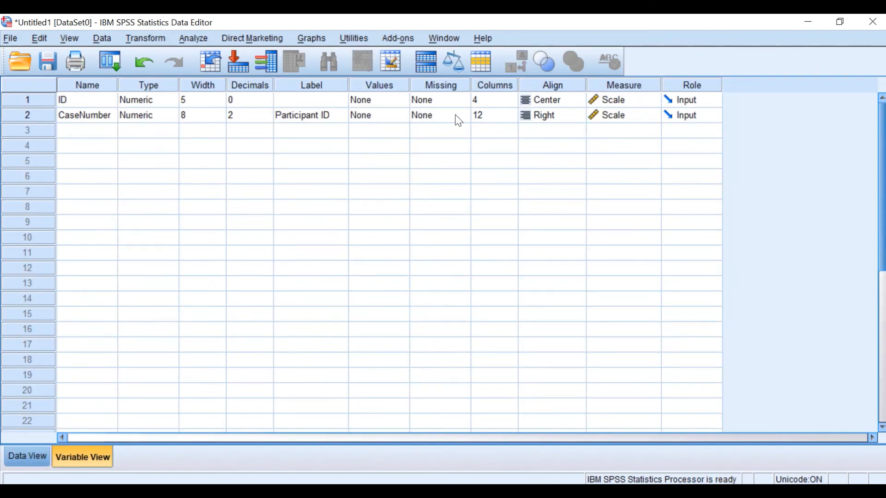
pyautogui.click(265, 119)
pyautogui.click(268, 119)
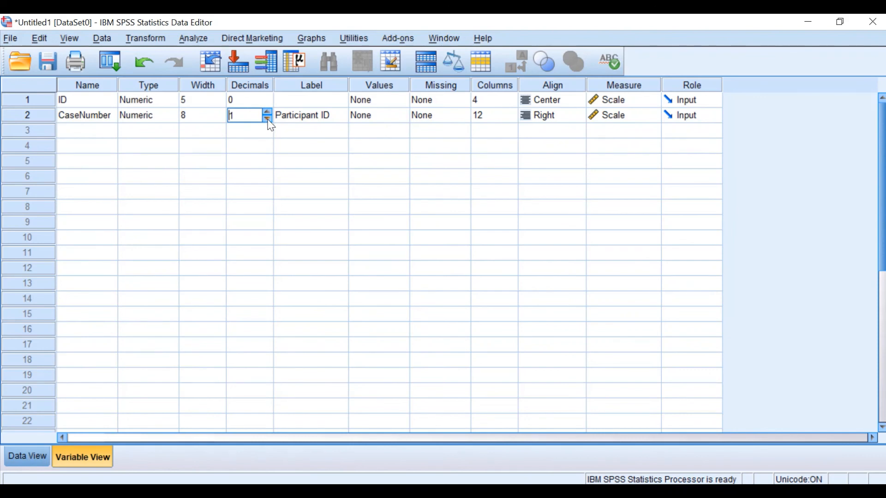
pyautogui.click(192, 119)
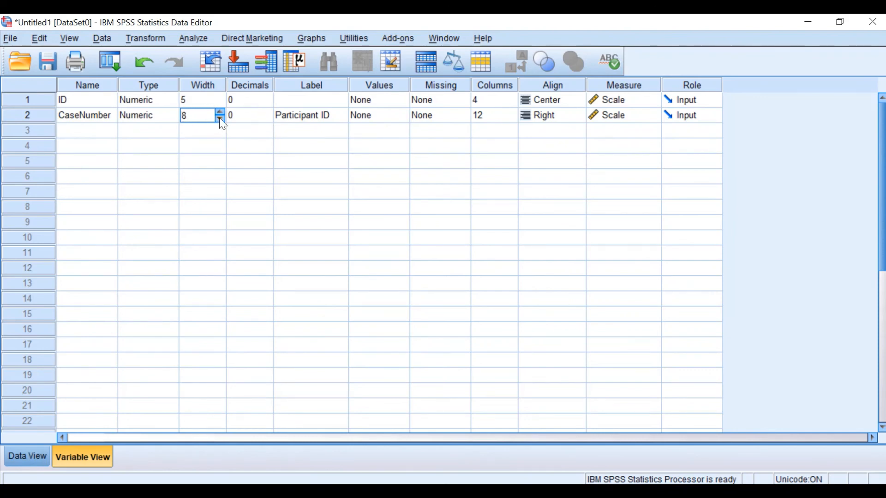
pyautogui.click(221, 118)
pyautogui.click(220, 118)
pyautogui.click(507, 119)
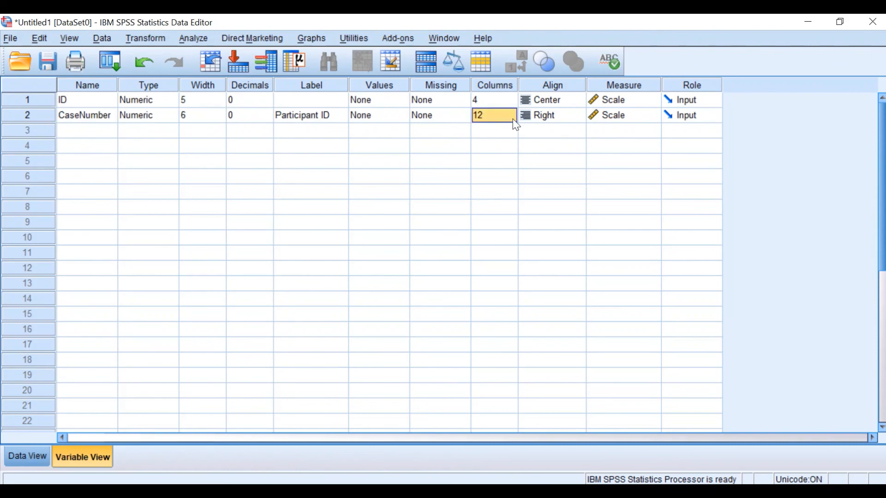
pyautogui.click(27, 457)
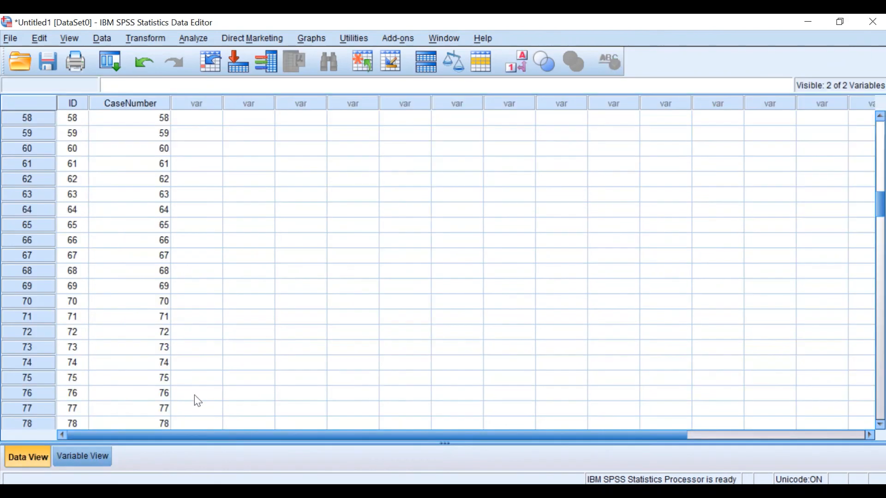
# Set the CaseNumber variable's alignment to Center in its variable definition.
pyautogui.click(83, 457)
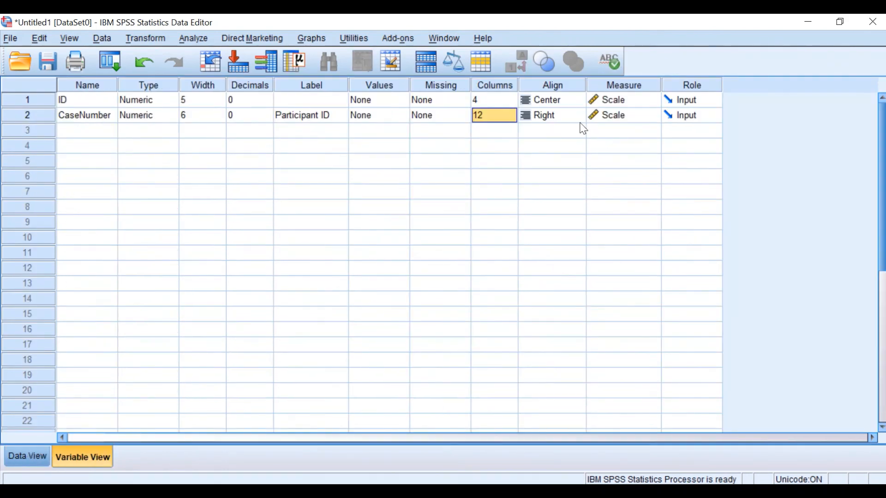
pyautogui.click(552, 116)
pyautogui.click(550, 118)
pyautogui.click(549, 117)
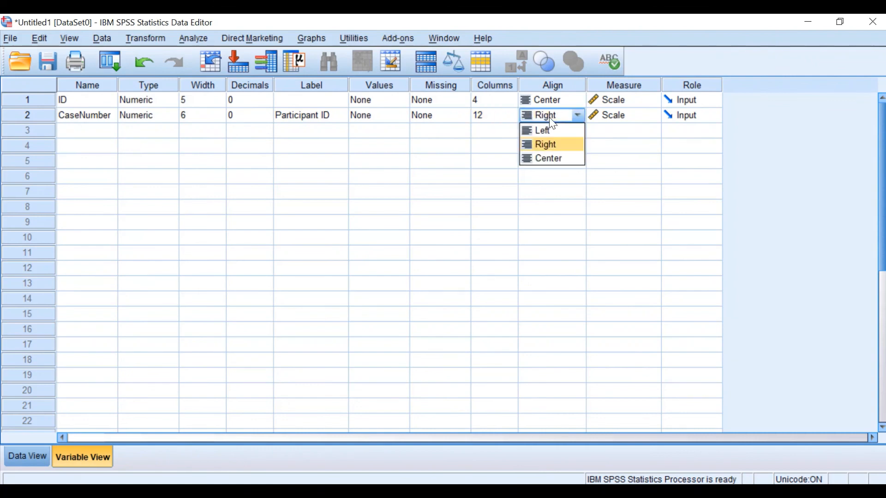
pyautogui.click(551, 159)
# Narrow CaseNumber's display column width and check both ID columns in the data sheet.
pyautogui.click(510, 116)
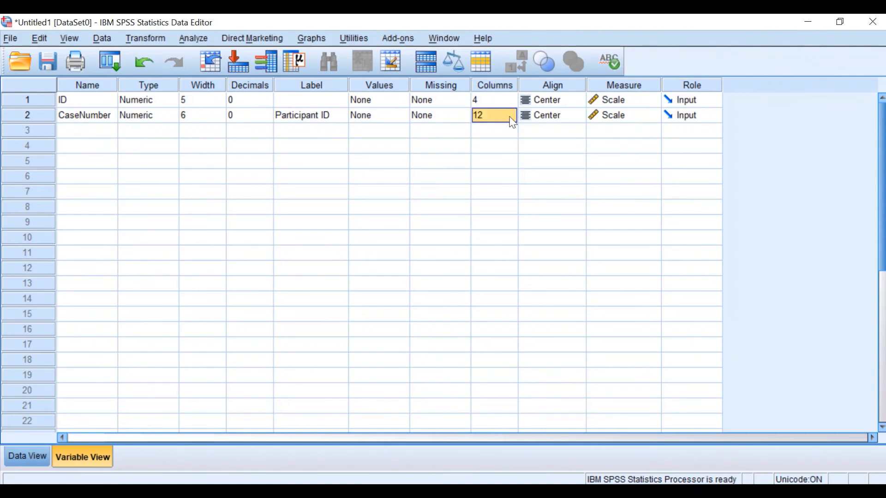
pyautogui.click(512, 119)
pyautogui.click(512, 119)
pyautogui.click(512, 119)
pyautogui.click(512, 119)
pyautogui.click(30, 457)
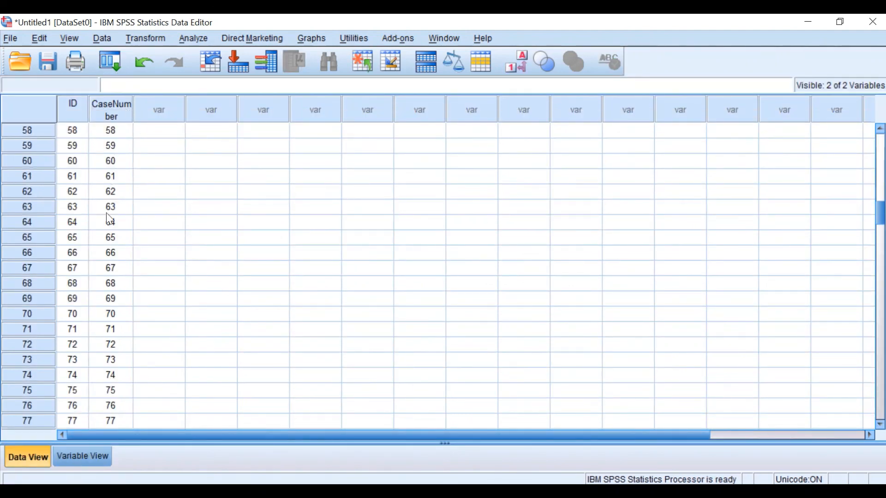
pyautogui.scroll(19, 105, 207)
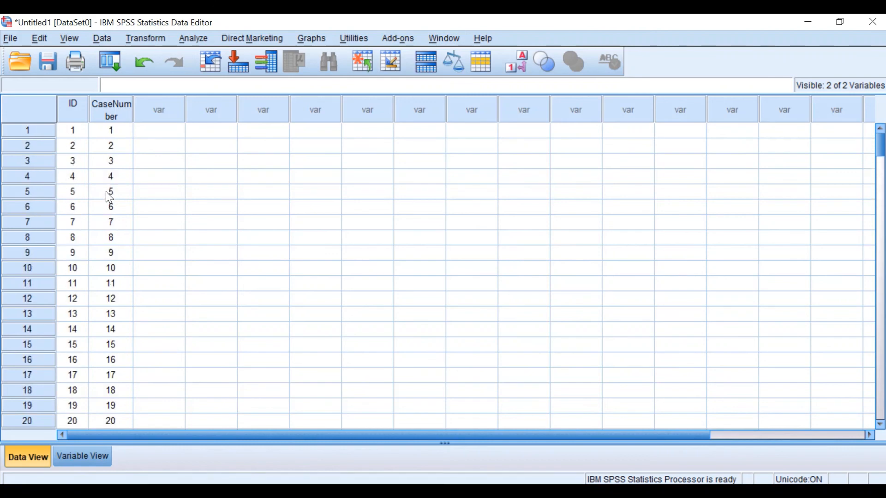
pyautogui.scroll(-19, 125, 242)
pyautogui.scroll(19, 124, 242)
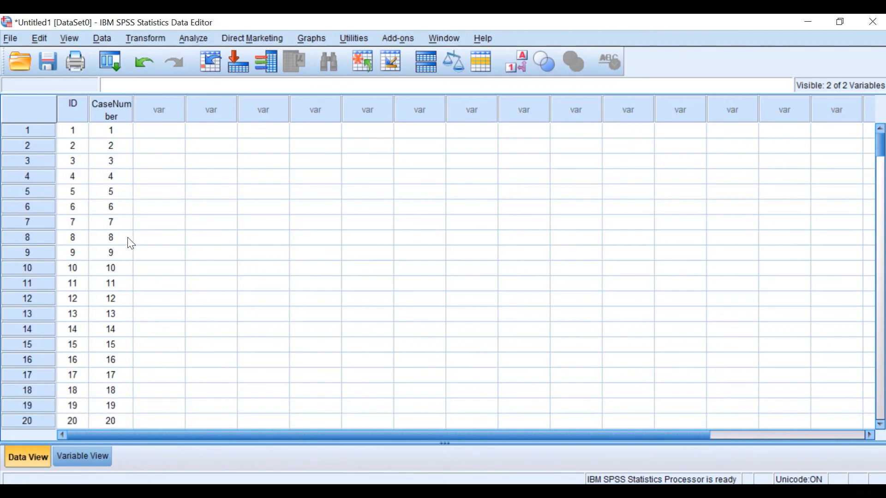